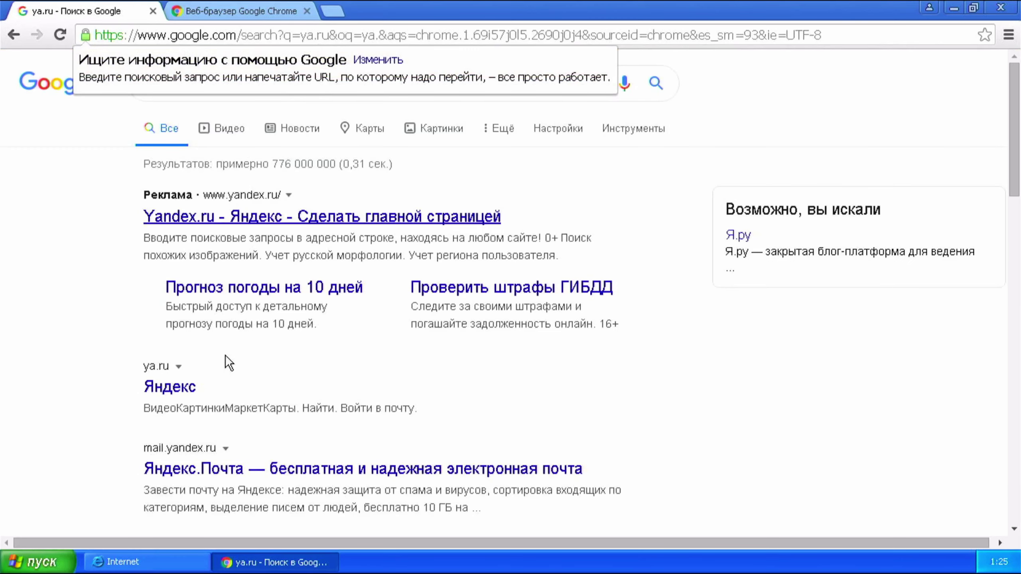
Search Yandex for "victoria hdd" and open the official Victoria HDD/SSD site at hdd.by.
click(170, 386)
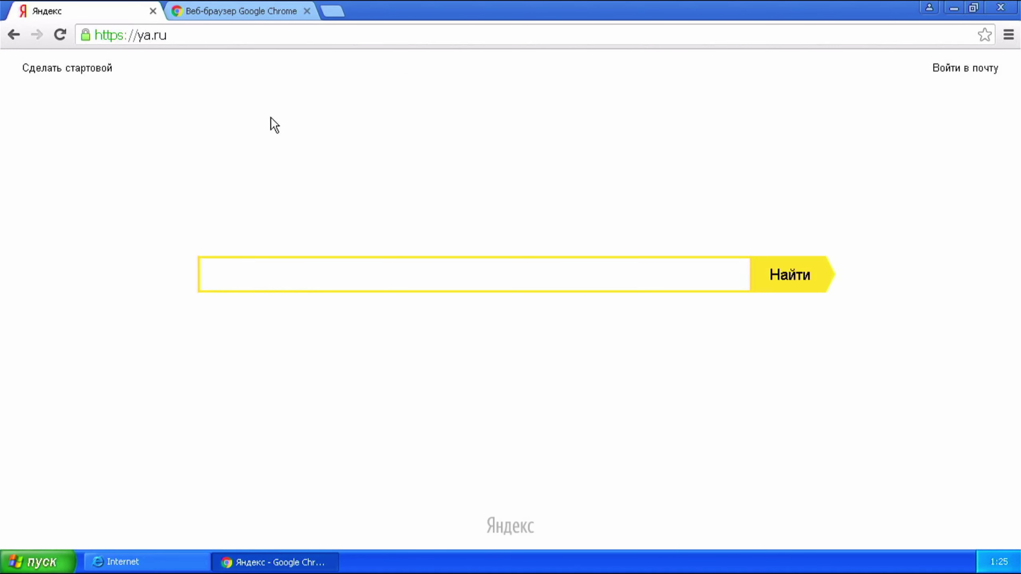
text(vic)
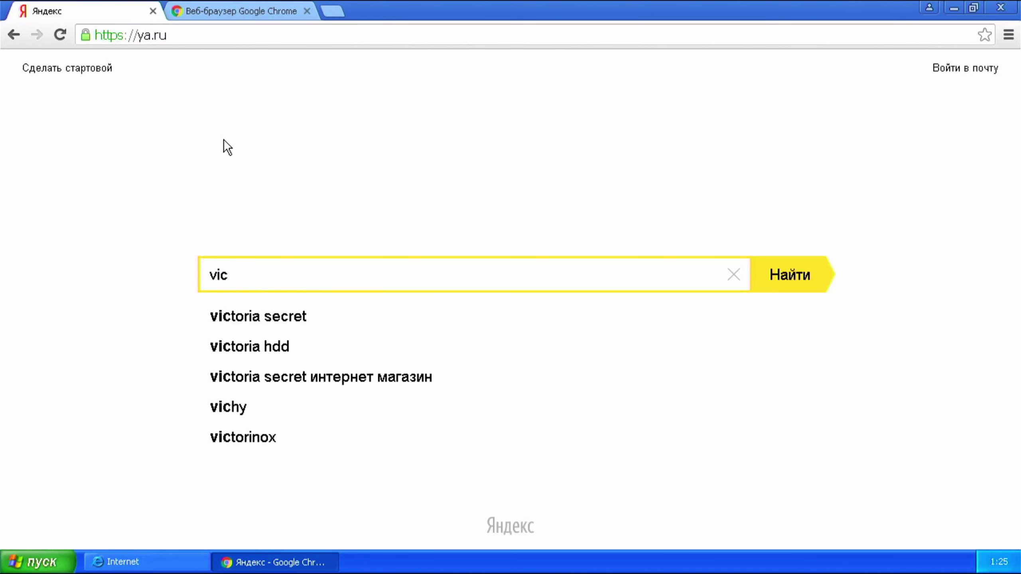
key(Down)
key(Down)
key(Return)
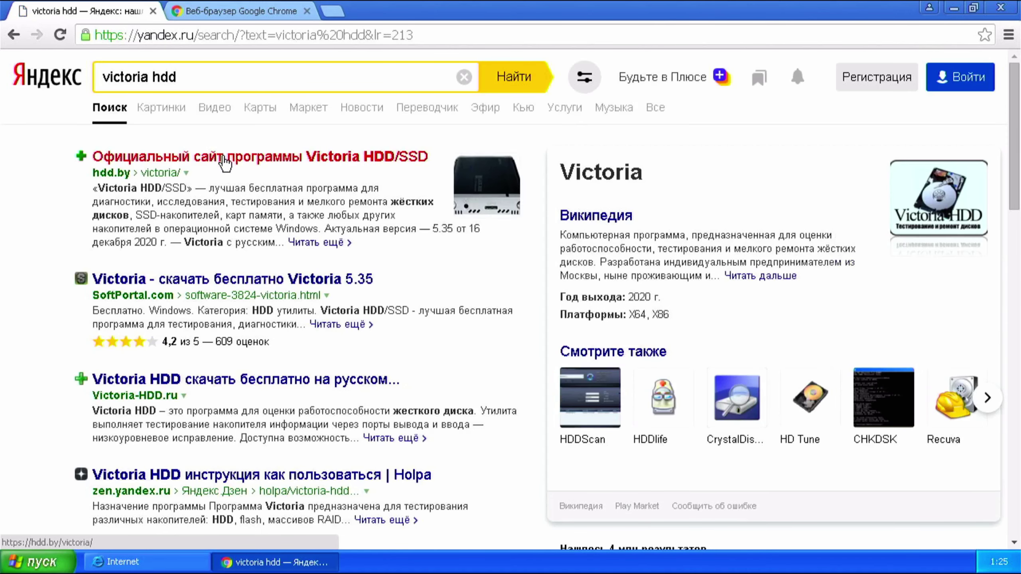
click(225, 157)
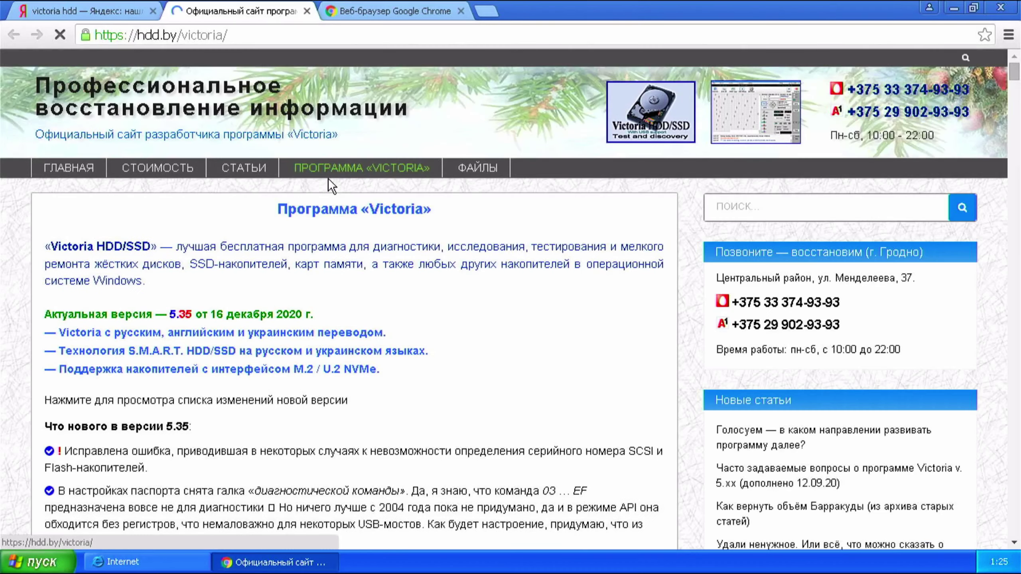
Look through the Victoria program page and the site's file archive for a suitable download.
scroll(358, 256, down, 10)
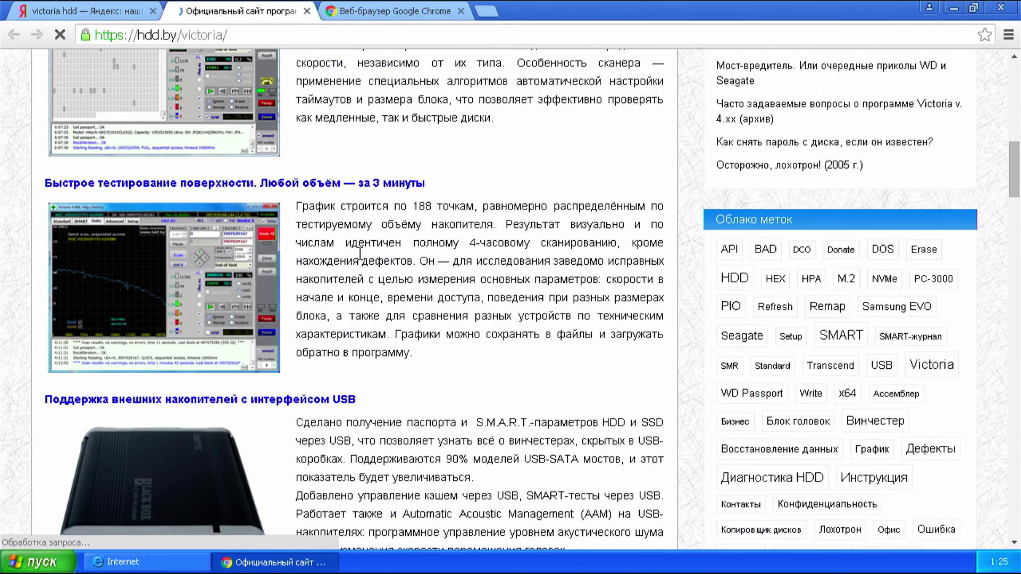
scroll(360, 254, up, 10)
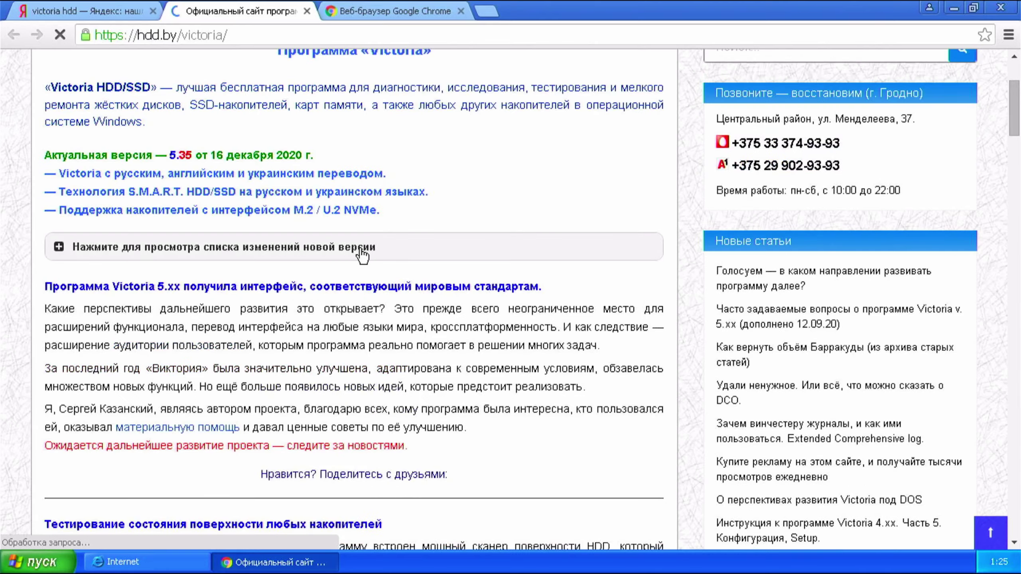
scroll(361, 254, up, 4)
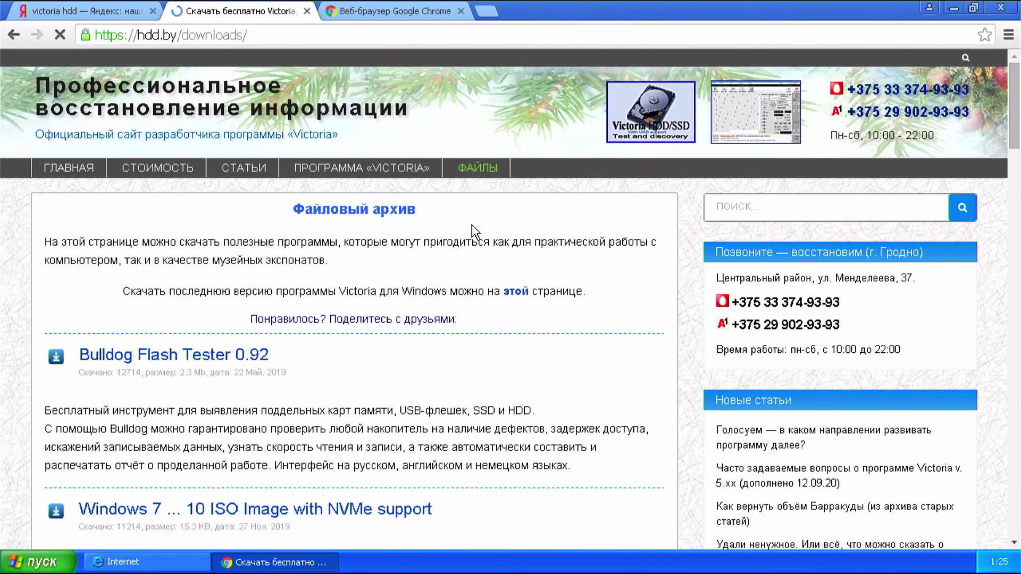
scroll(472, 228, down, 5)
scroll(473, 238, down, 15)
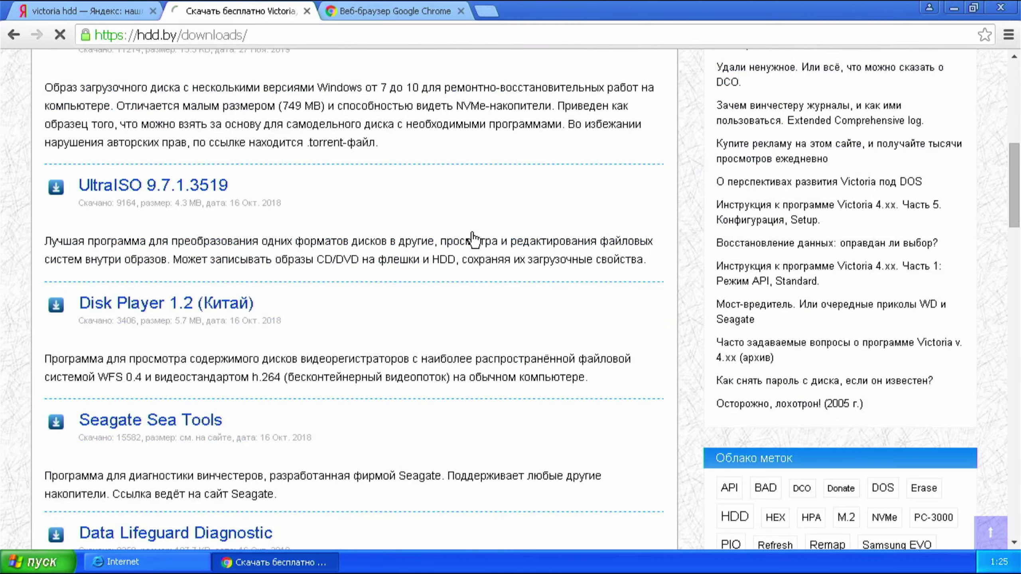
scroll(471, 232, down, 3)
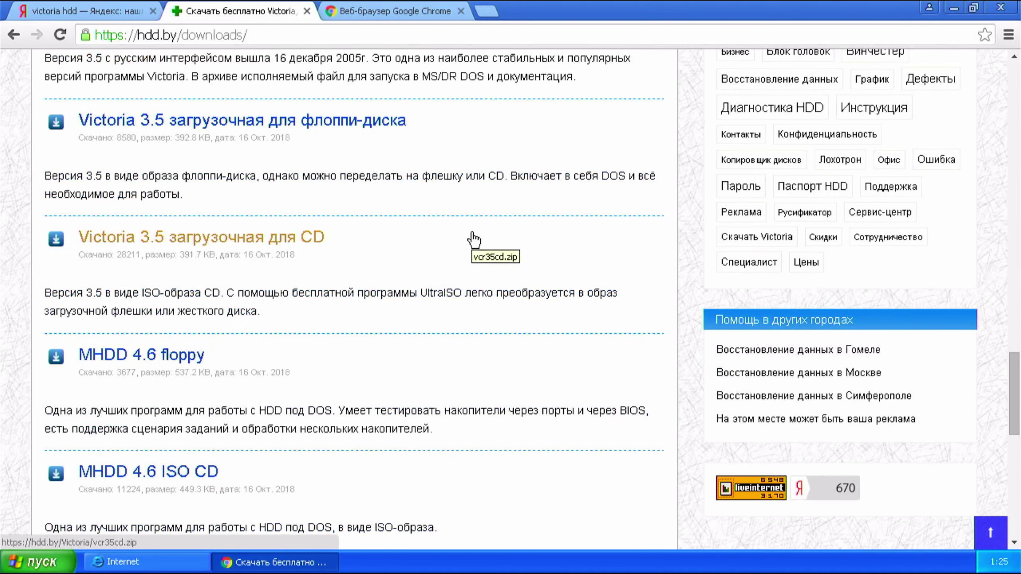
scroll(475, 239, down, 5)
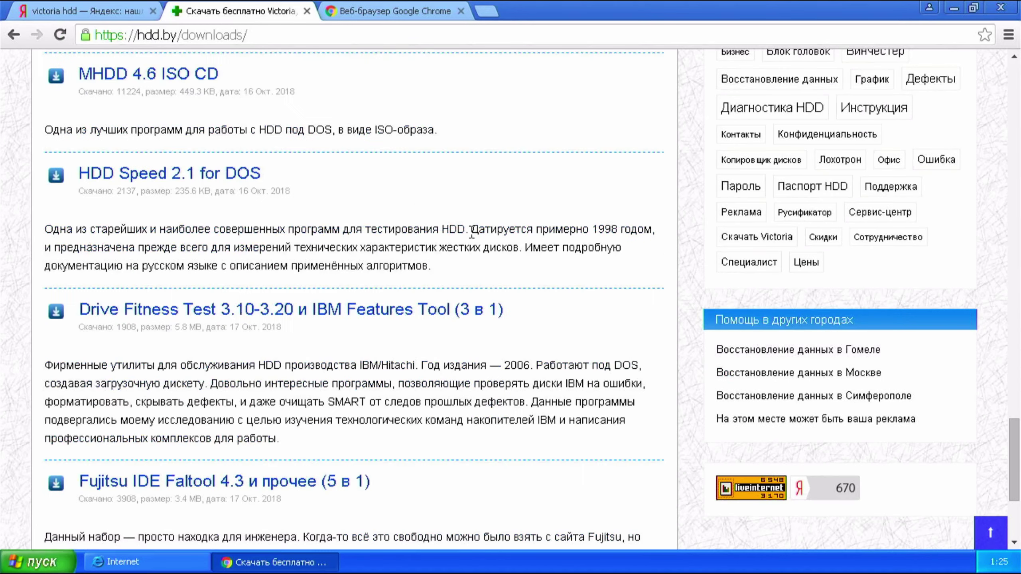
scroll(475, 240, down, 3)
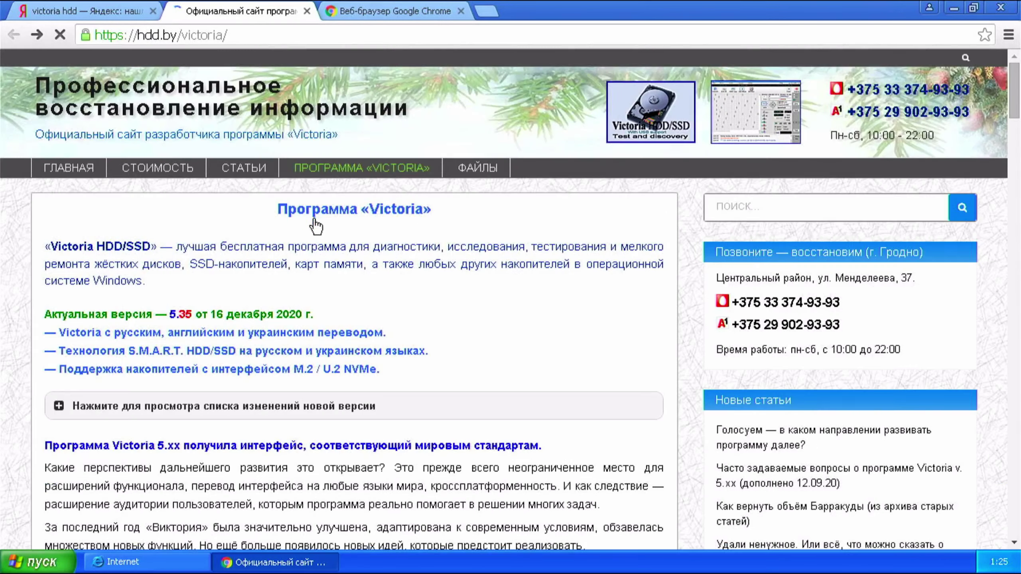
Download the latest Russian version of Victoria from the end of its program page.
scroll(318, 224, down, 15)
scroll(317, 224, down, 7)
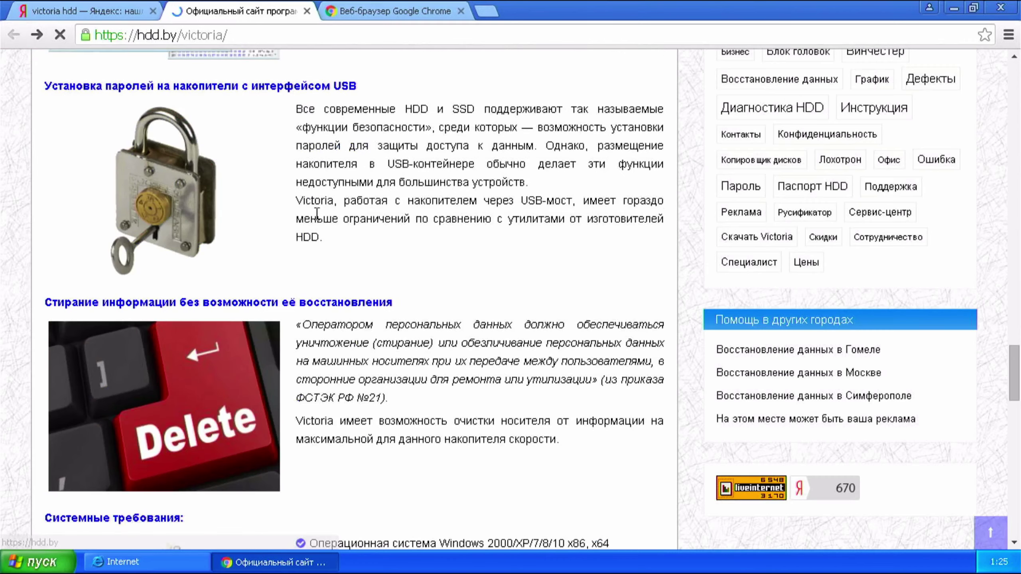
scroll(405, 245, down, 10)
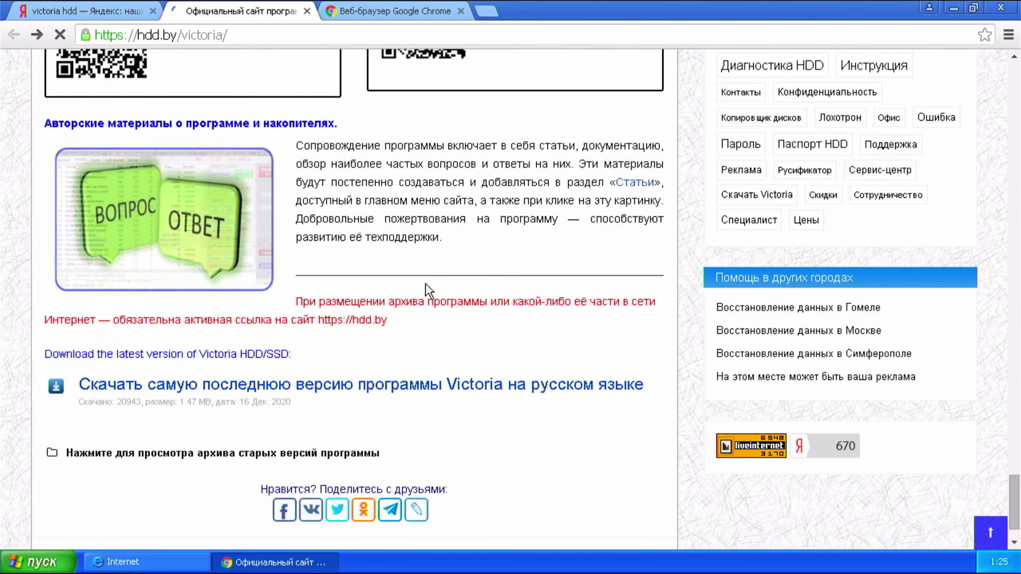
scroll(425, 284, down, 2)
click(376, 328)
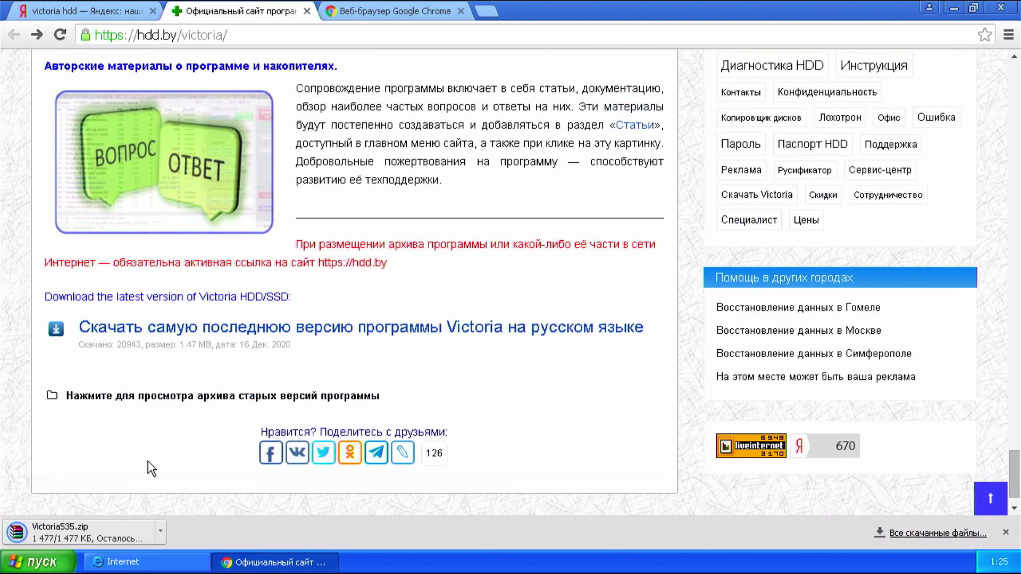
Open the downloaded Victoria535.zip, extract it to C:\Vcr, and close the archive and the browser.
click(93, 528)
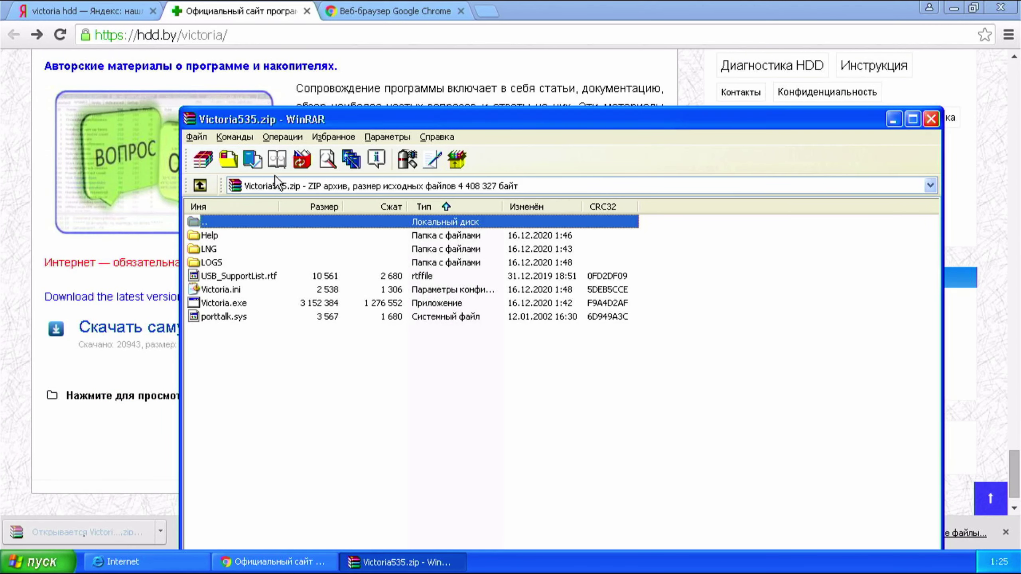
click(228, 159)
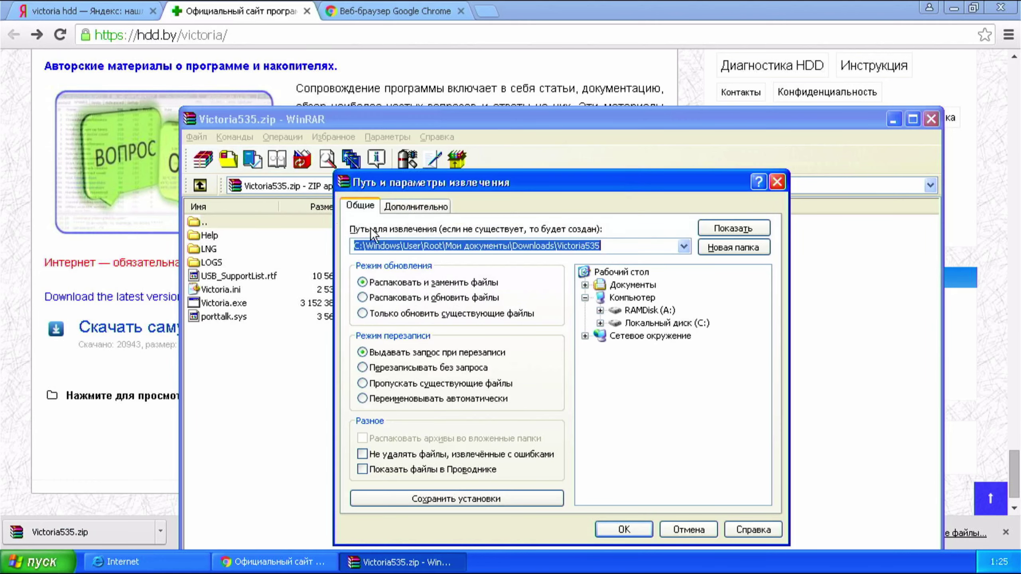
click(655, 324)
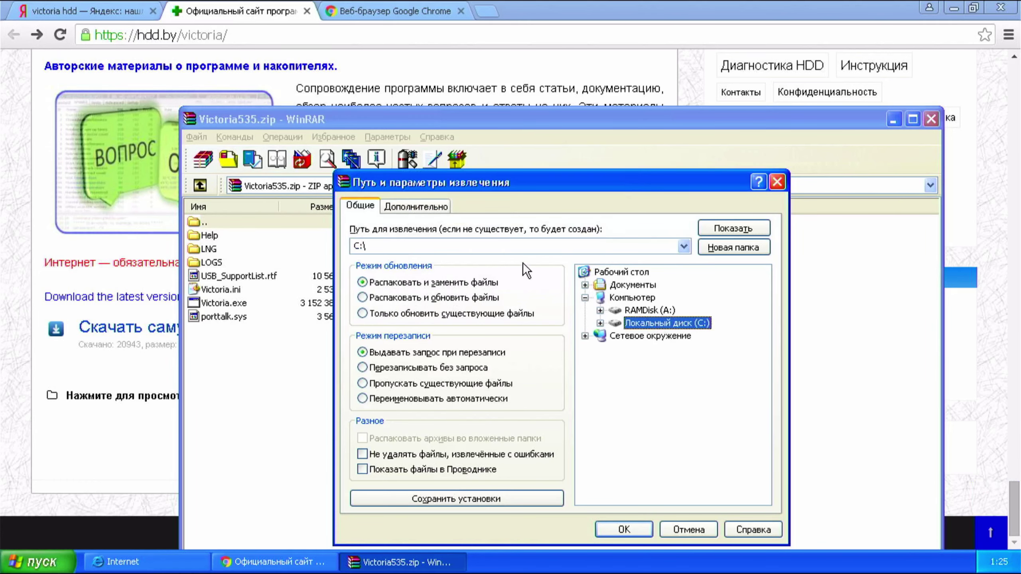
click(513, 243)
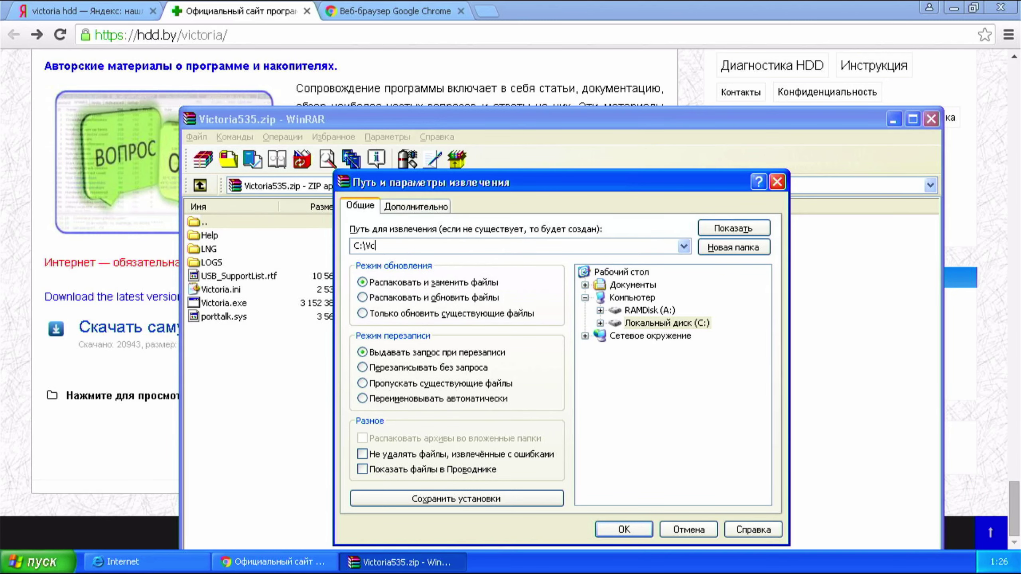
key(Return)
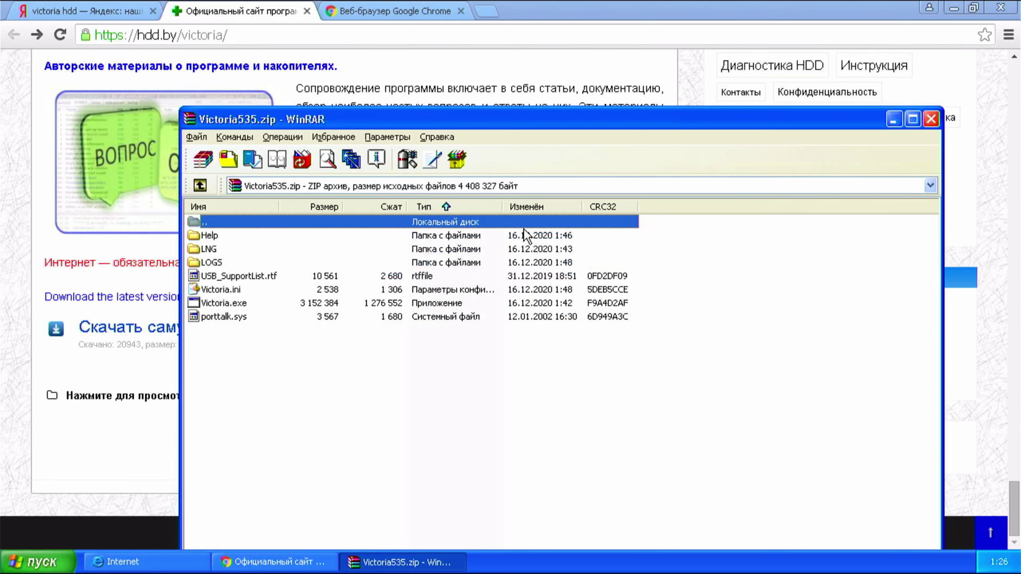
key(alt+F4)
key(alt+F4)
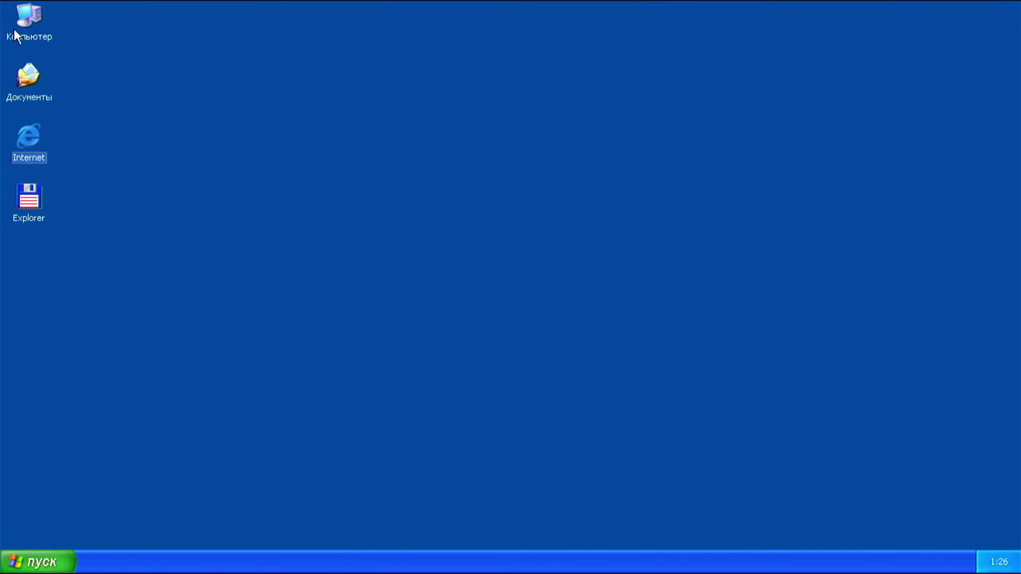
Launch the Victoria program from the Vcr folder on local disk C:.
double_click(26, 19)
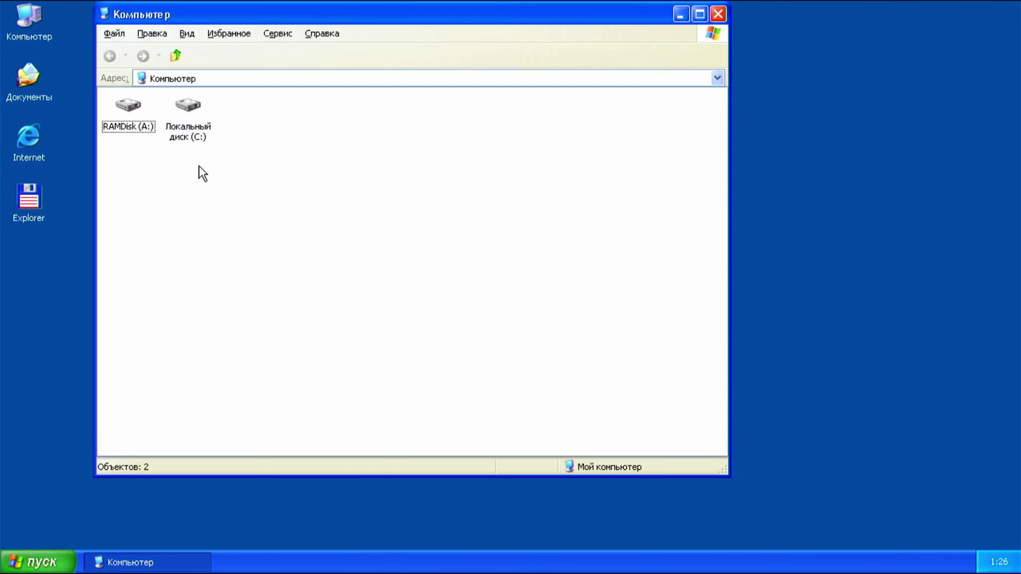
double_click(182, 137)
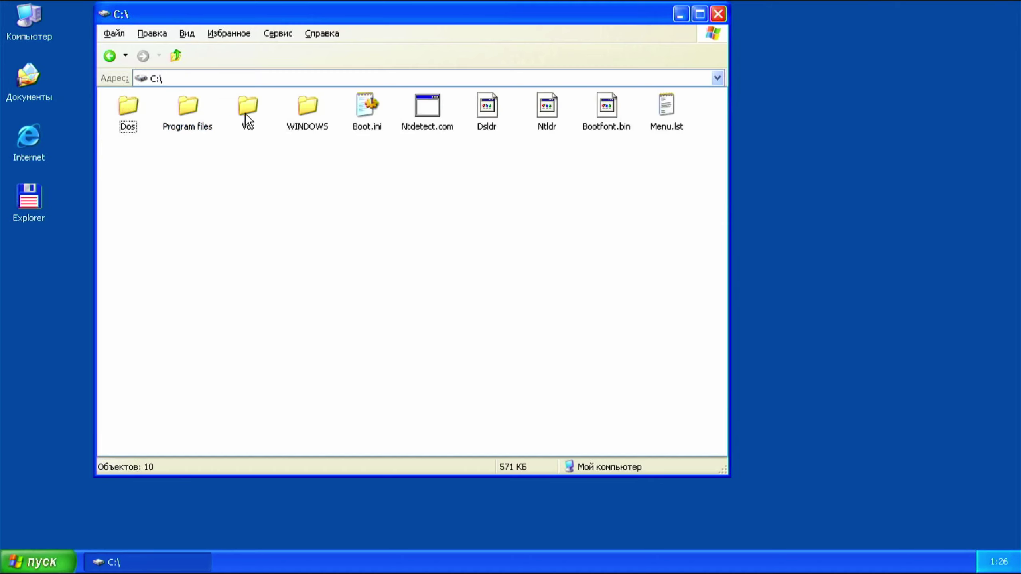
double_click(246, 112)
double_click(434, 126)
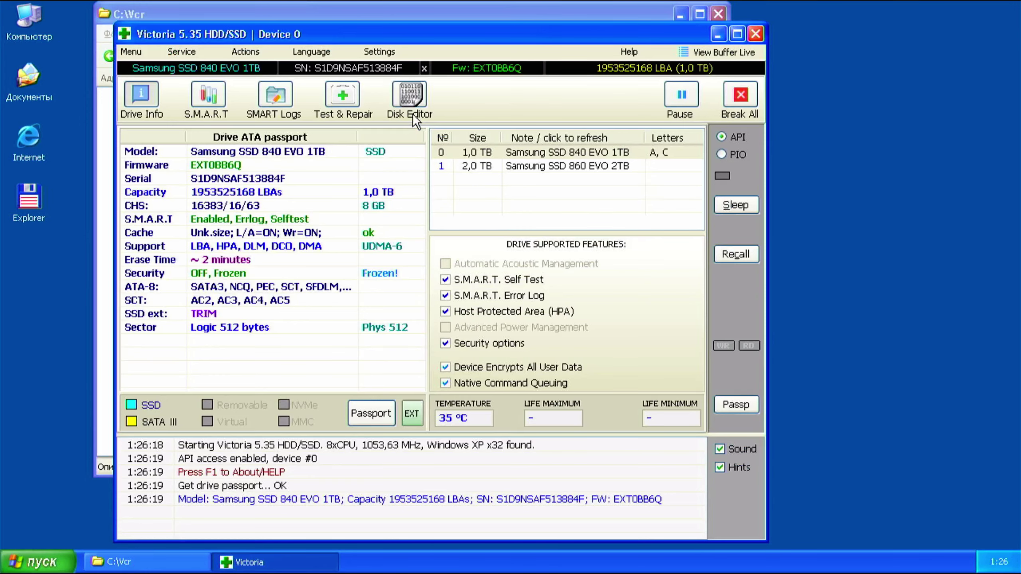
Maximize the Victoria window and switch its interface language to Russian (Русский).
double_click(519, 26)
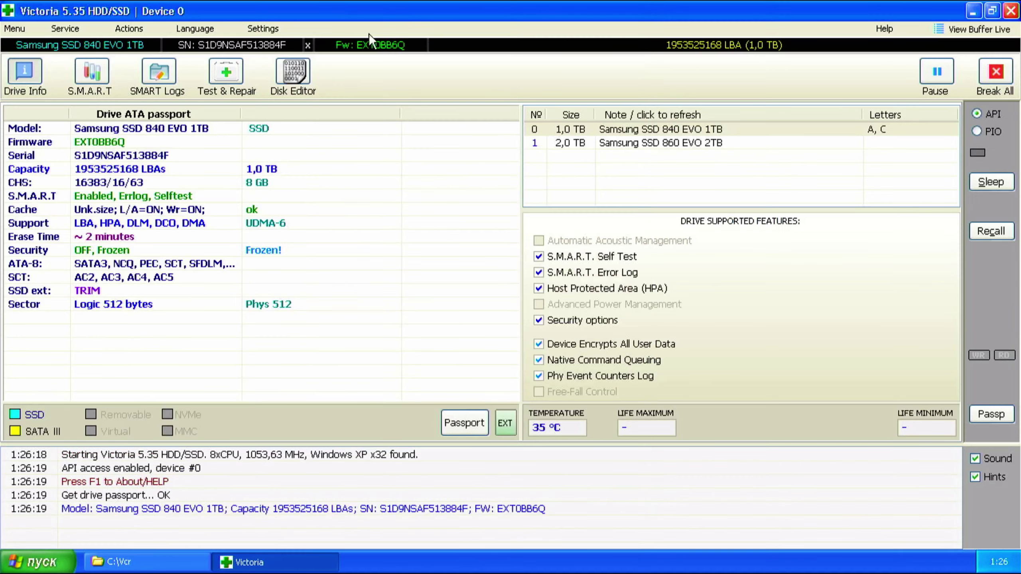
click(211, 28)
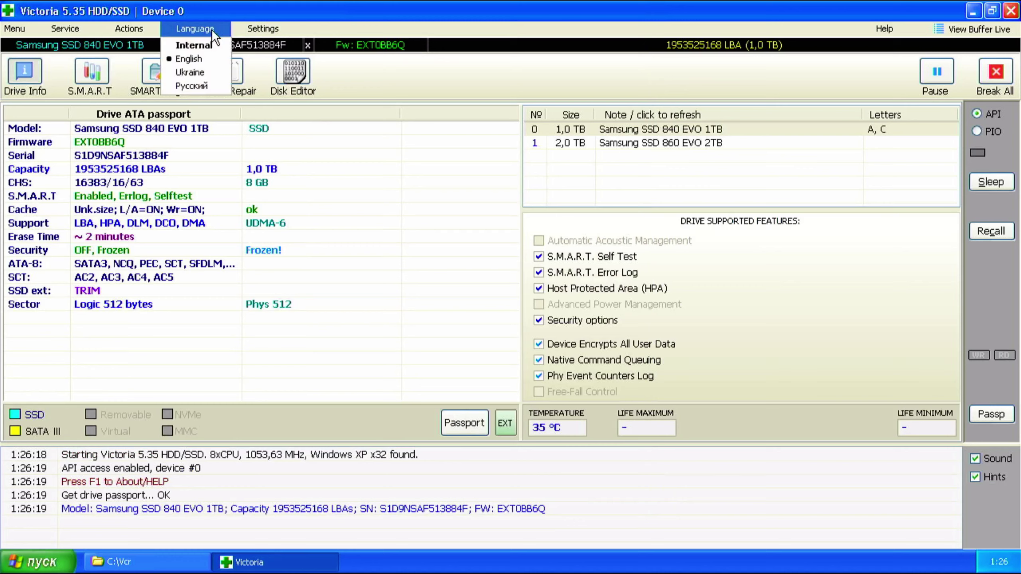
click(199, 86)
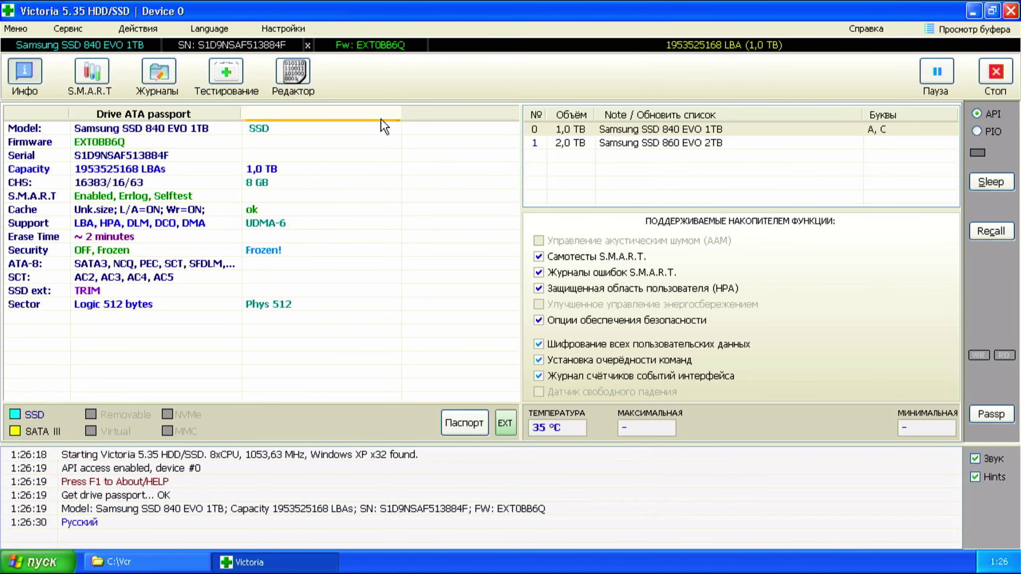
Select the Samsung SSD 840 EVO 1TB in the drive list and examine its S.M.A.R.T. attributes.
click(604, 121)
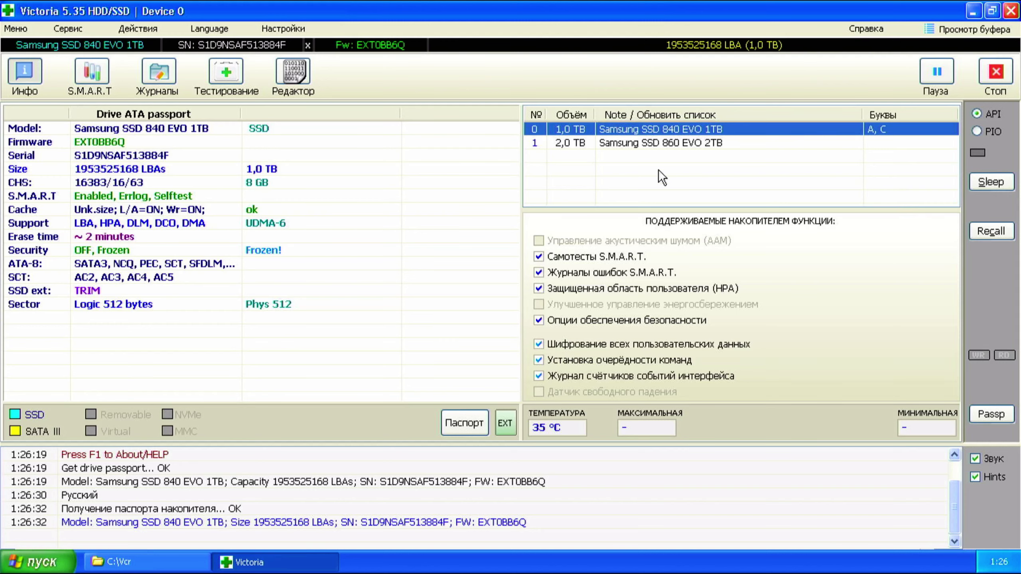
click(474, 154)
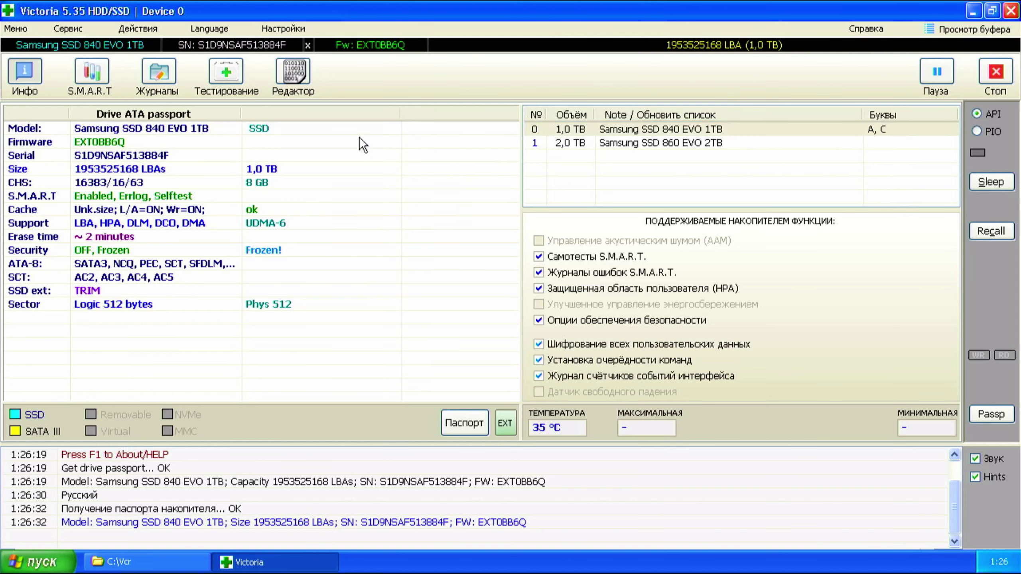
click(96, 78)
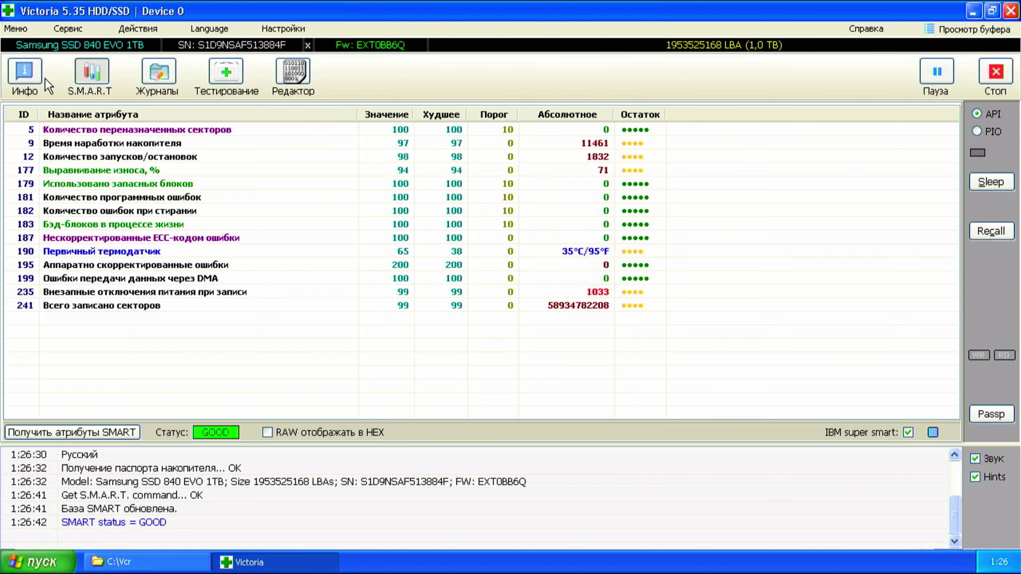
Select the Samsung SSD 860 EVO 2TB in the drive list and examine its S.M.A.R.T. attributes.
click(23, 77)
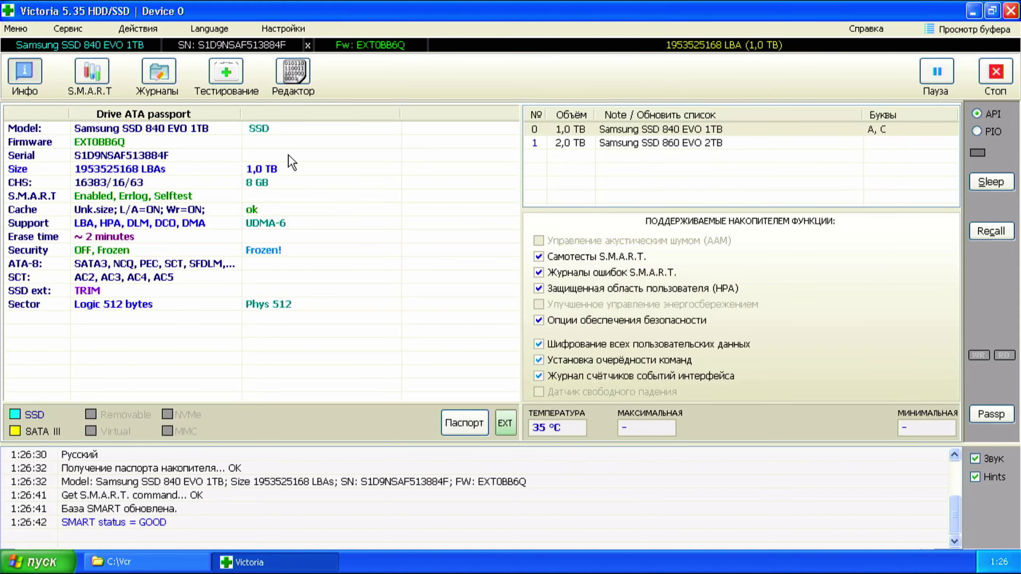
click(661, 146)
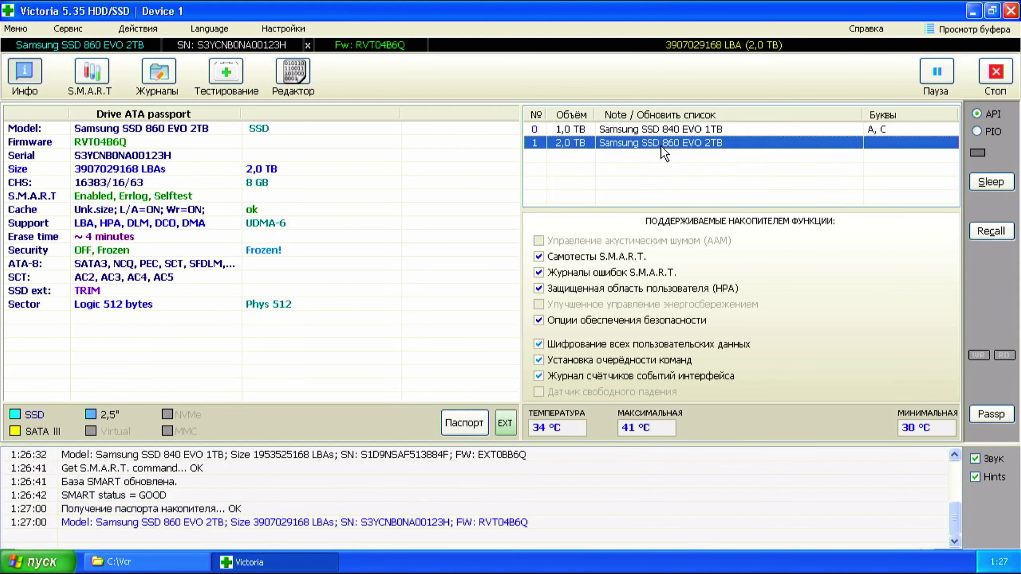
click(94, 69)
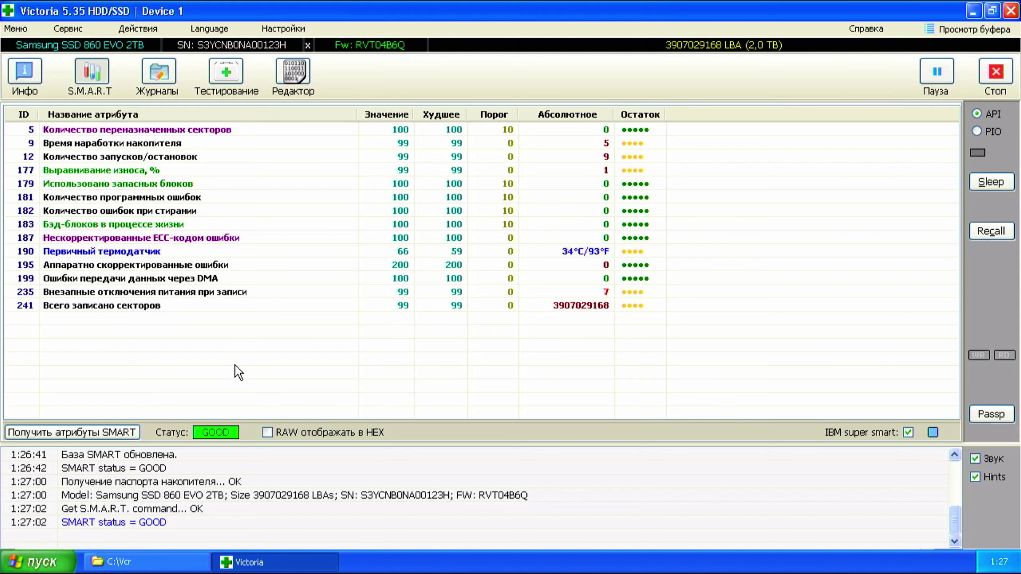
Start a full surface read scan of the selected 2 TB drive with the Ignore (Игнор) error action.
click(236, 75)
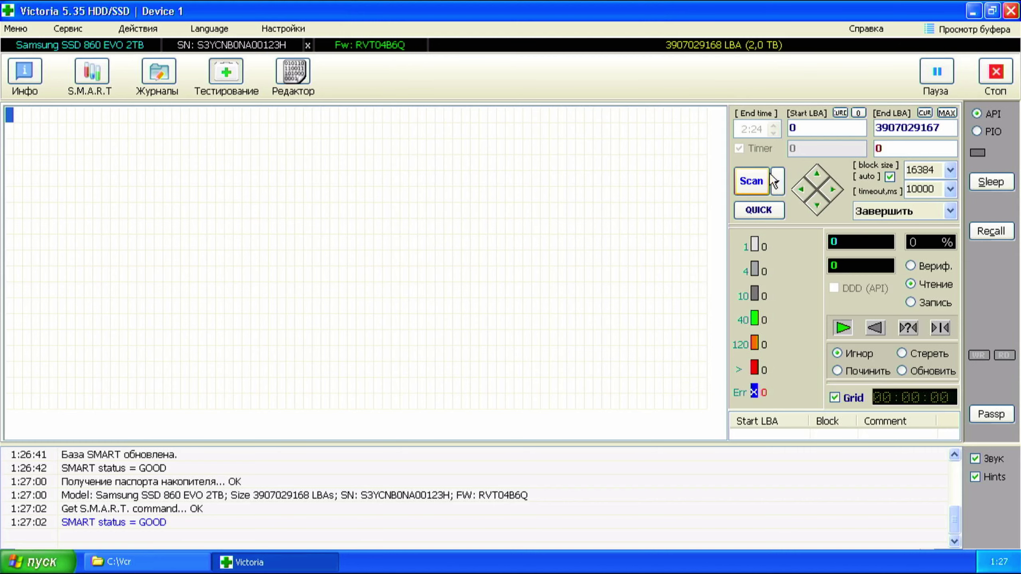
click(752, 173)
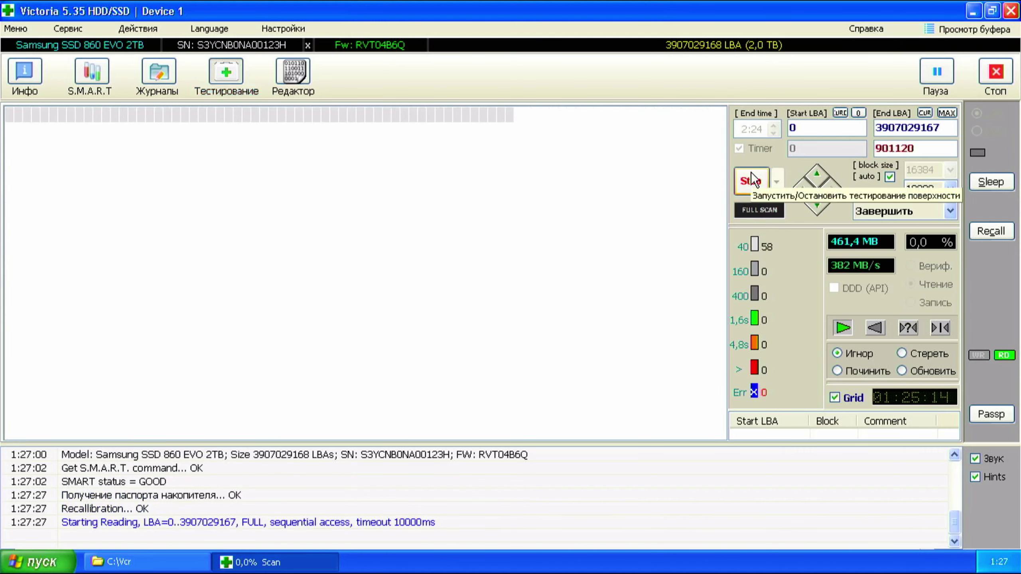